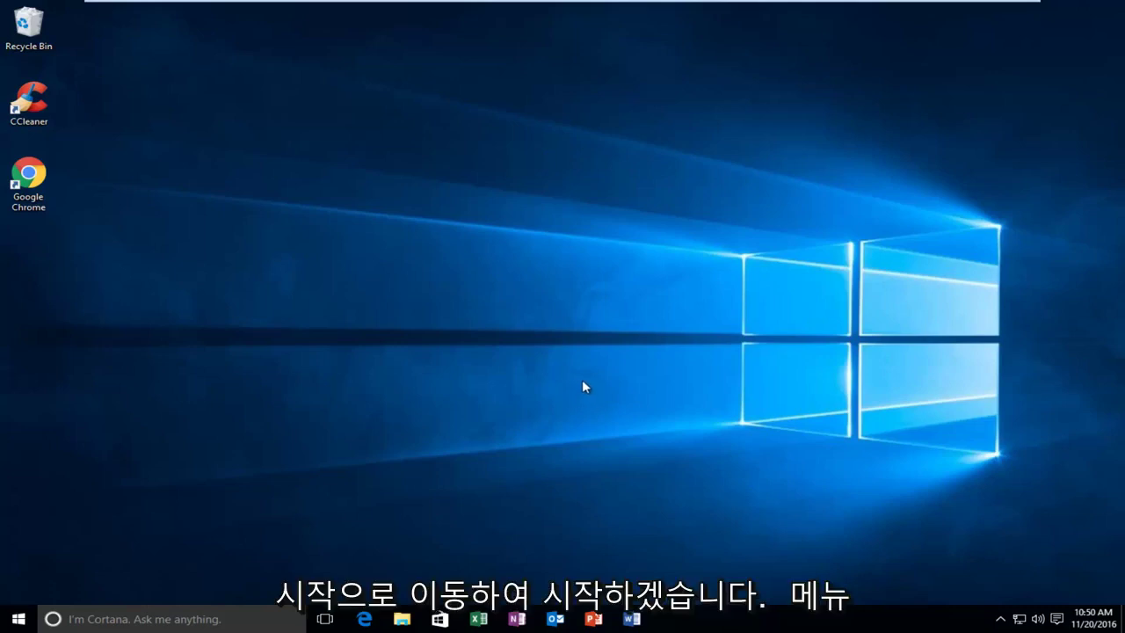
Search 'services' from the Start menu and launch the Services desktop app.
left_click(16, 620)
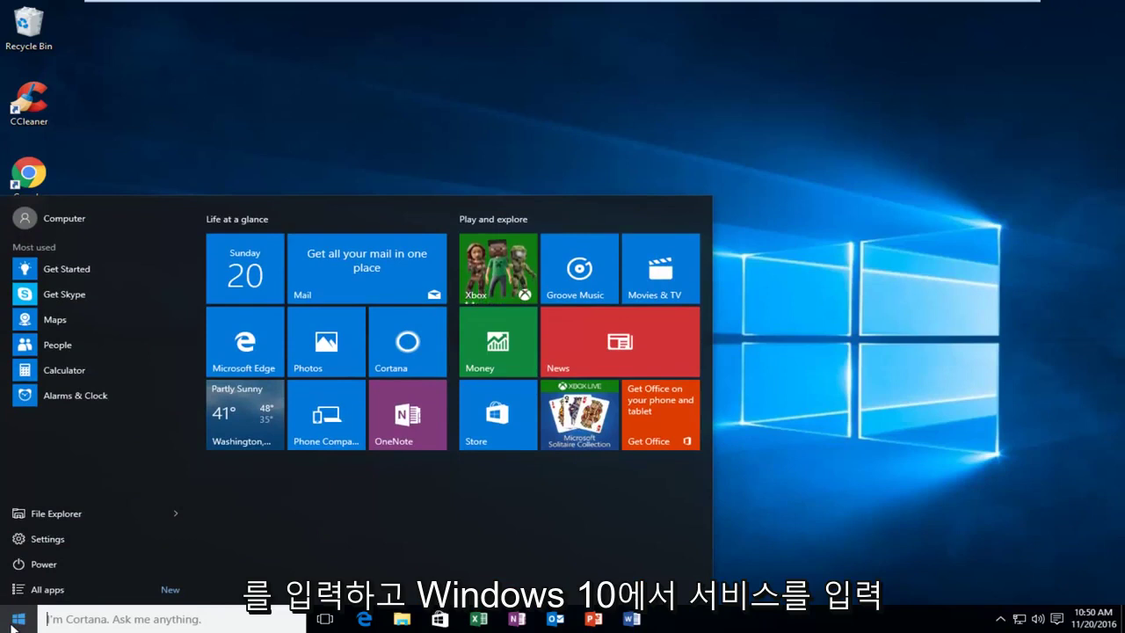
type("services")
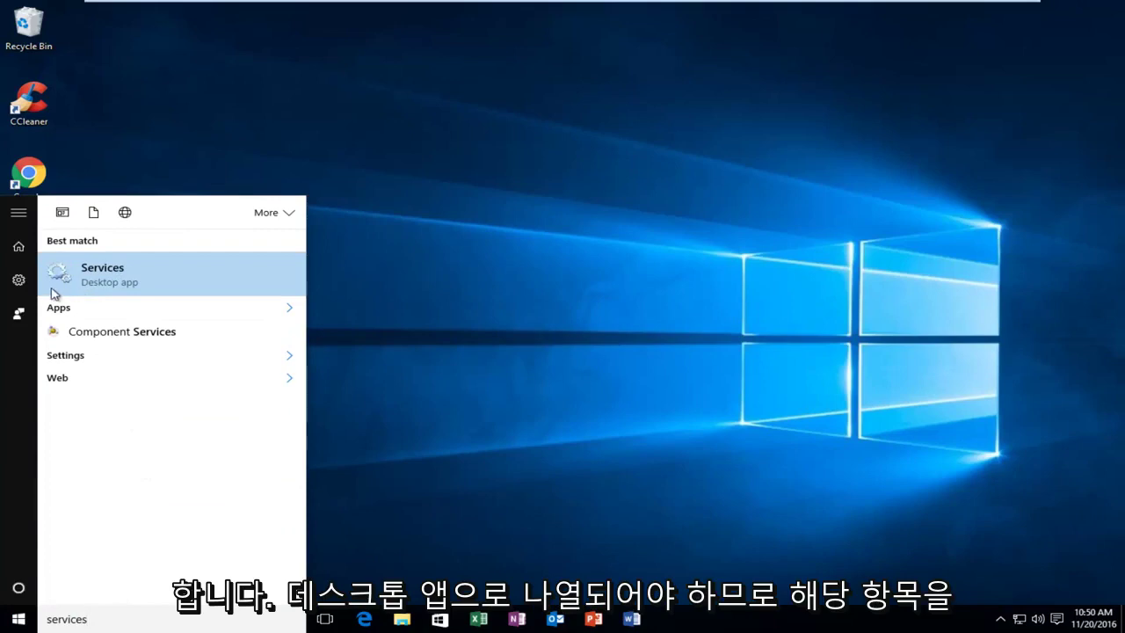
left_click(109, 281)
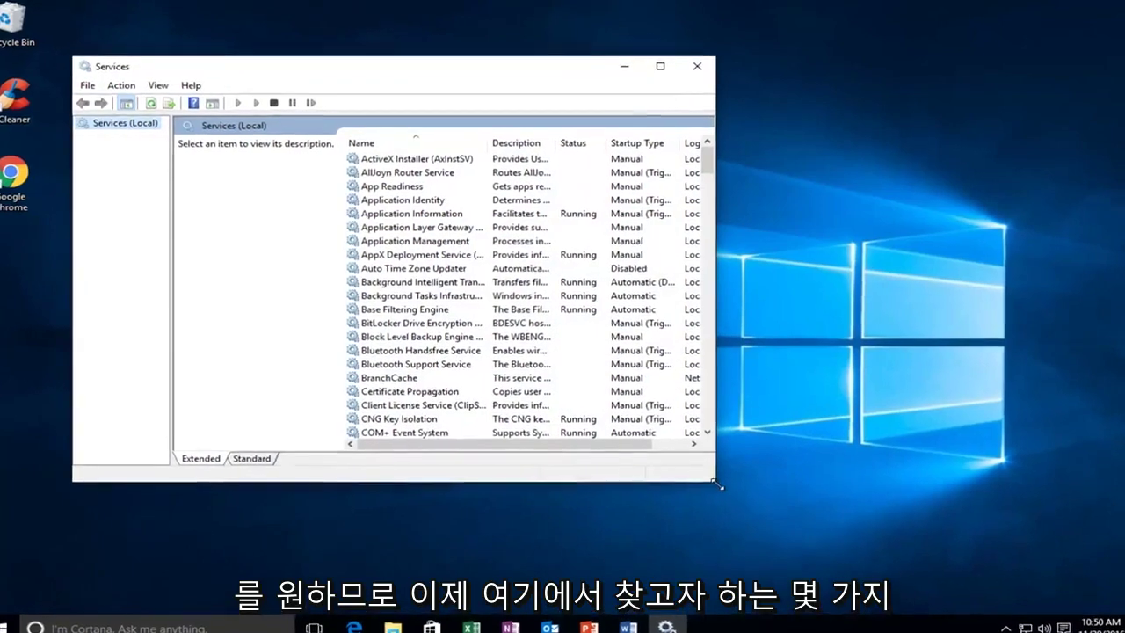
Enlarge the Services window and open Block Level Backup Engine Service properties.
left_click_drag(729, 503, 1026, 582)
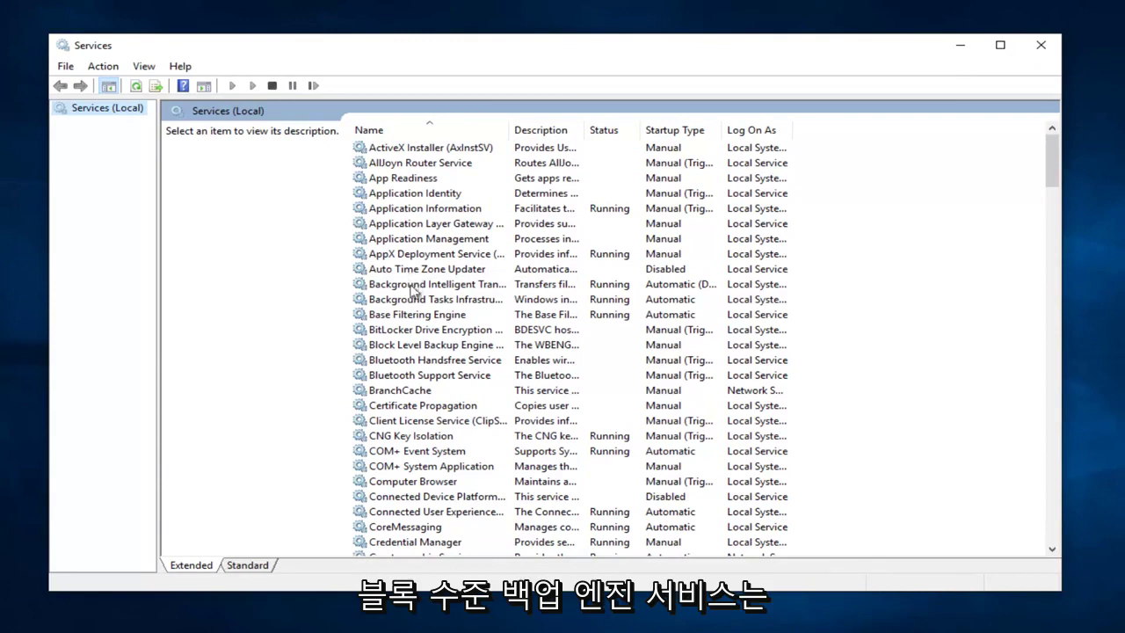
left_click(422, 350)
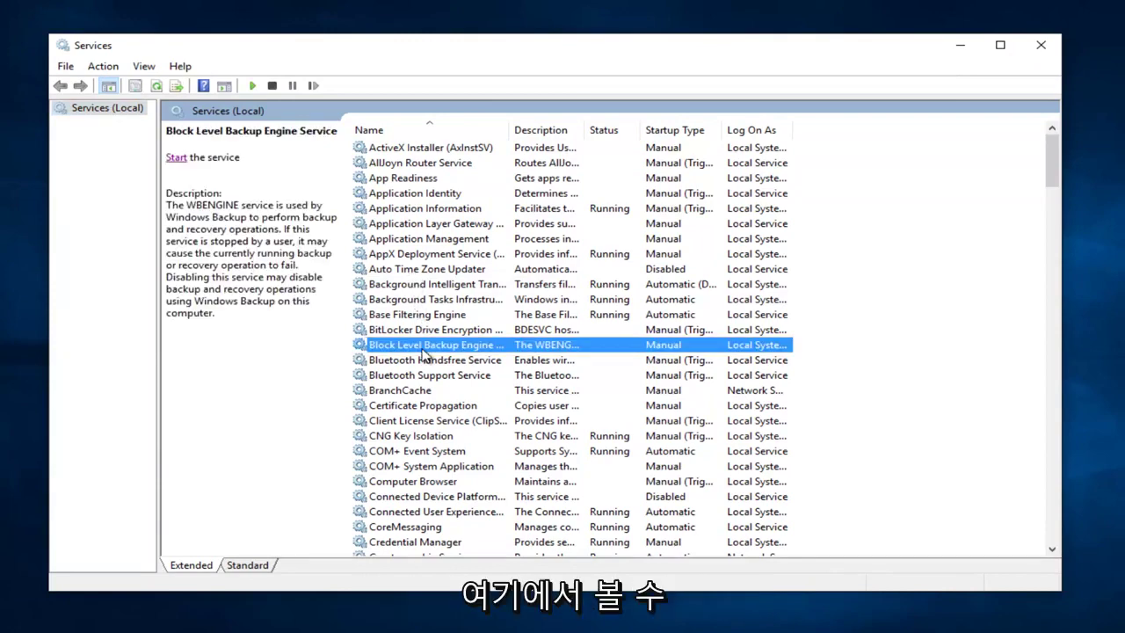
right_click(392, 350)
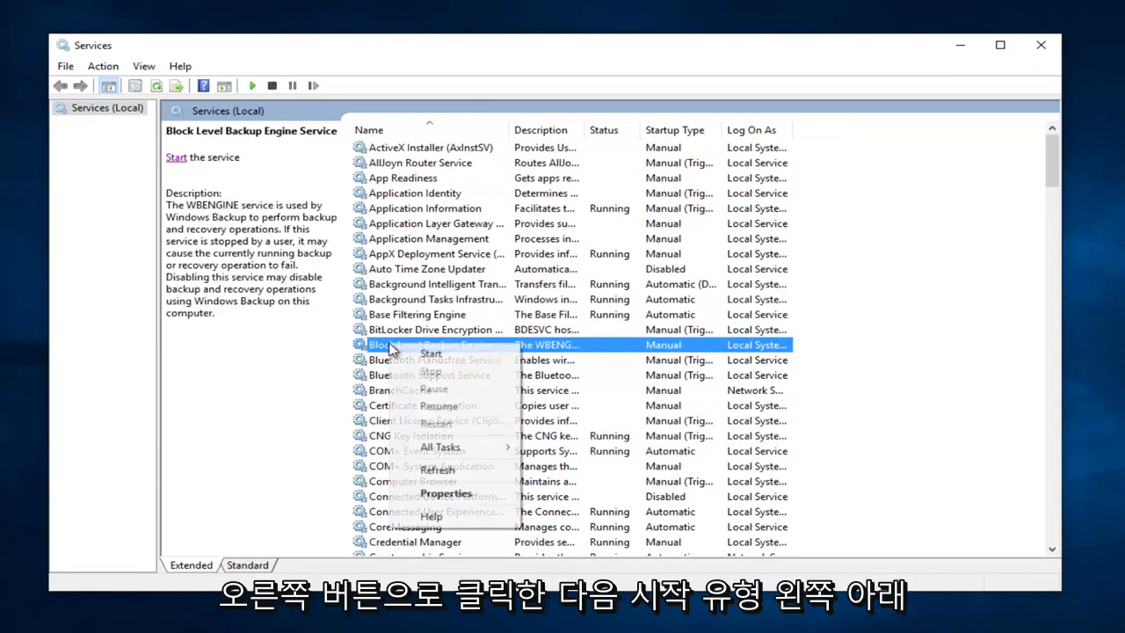
left_click(442, 497)
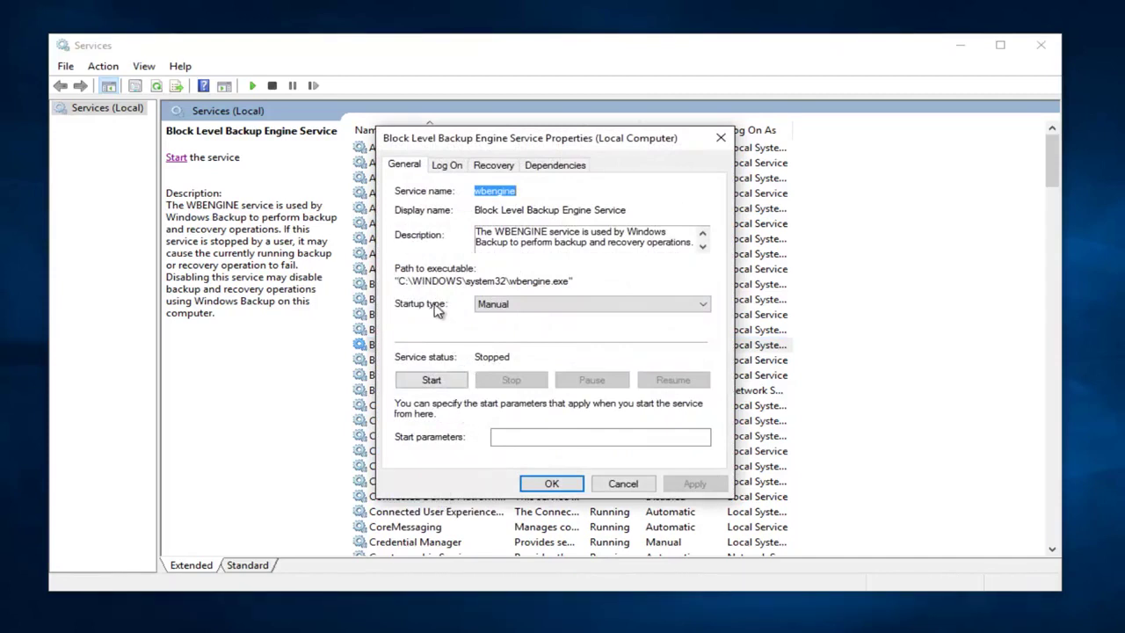
Set its startup type to Automatic, apply, start the service, and confirm.
left_click(704, 306)
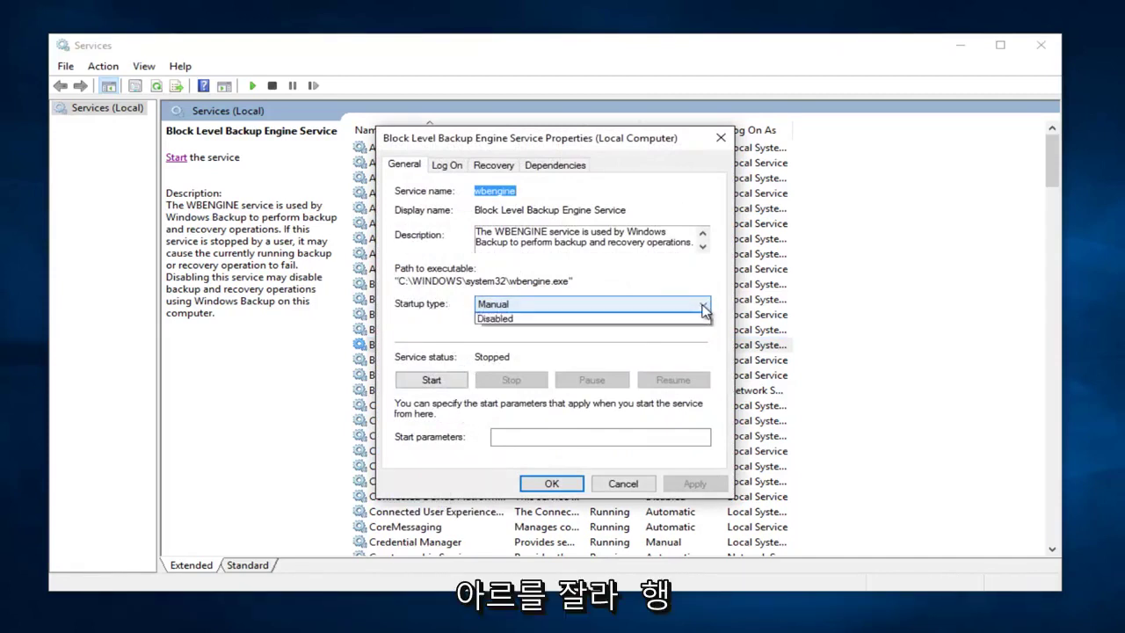
left_click(501, 331)
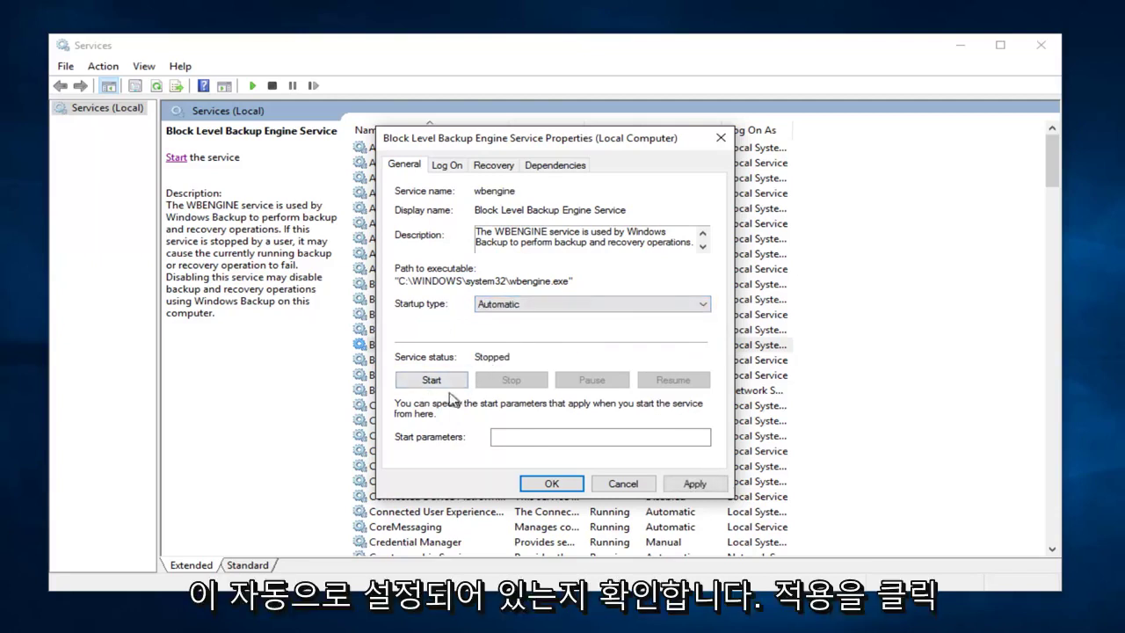
left_click(682, 483)
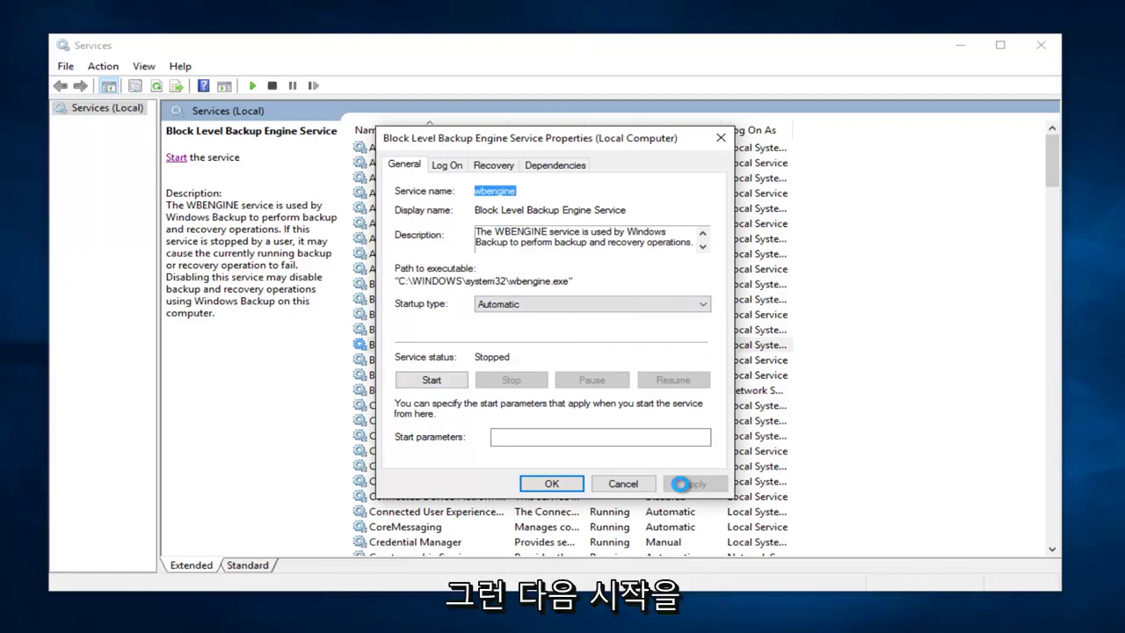
left_click(425, 383)
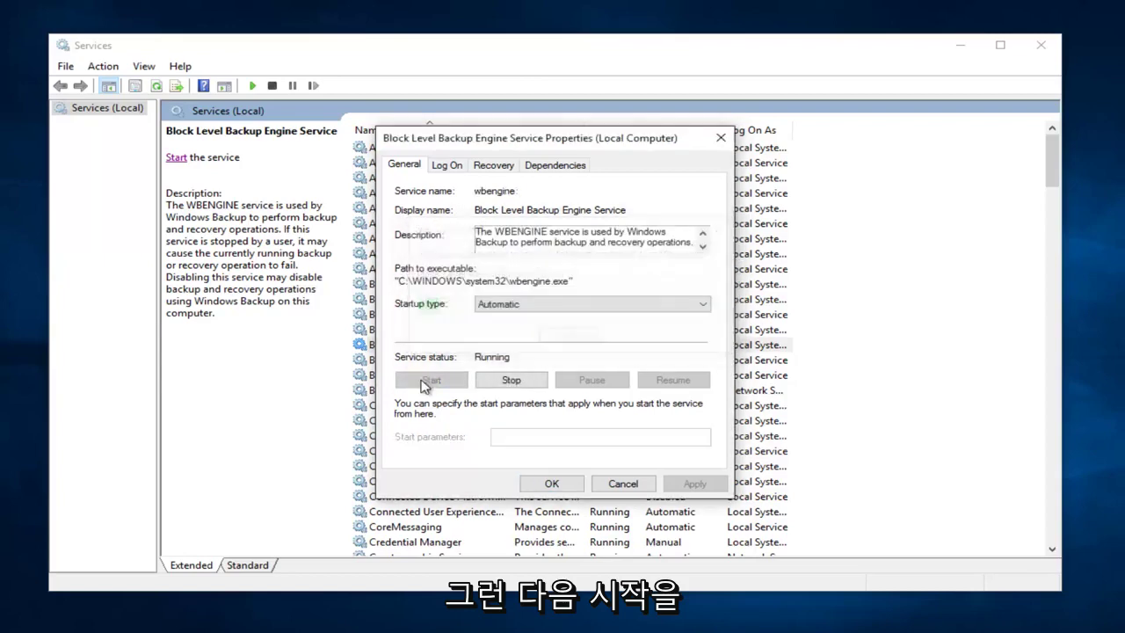
left_click(551, 483)
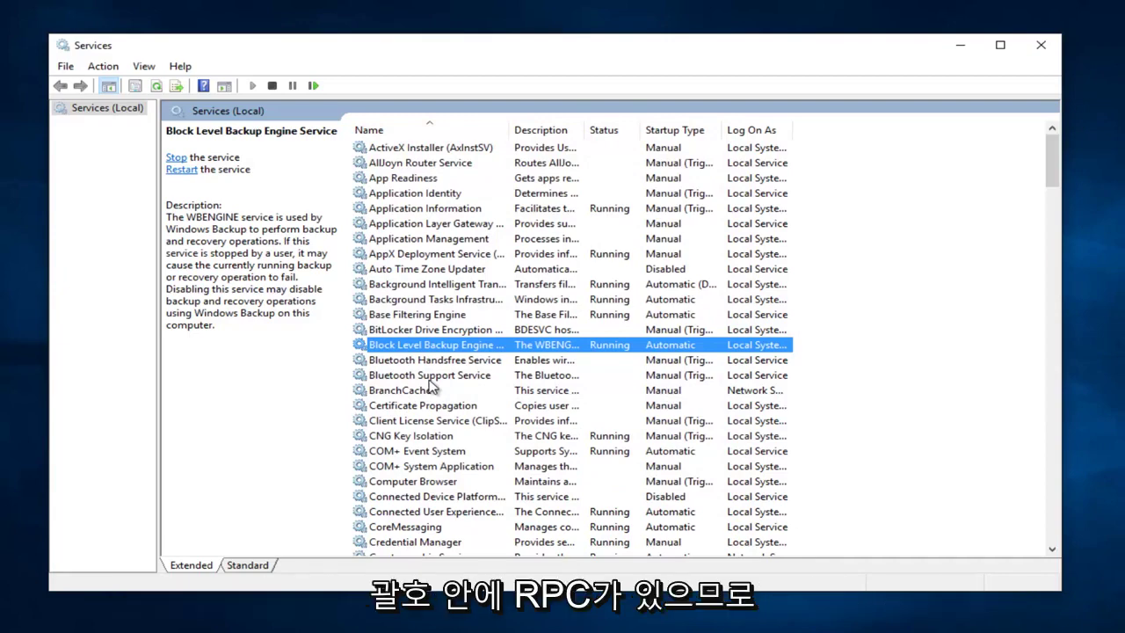
scroll(434, 395, "down", 18)
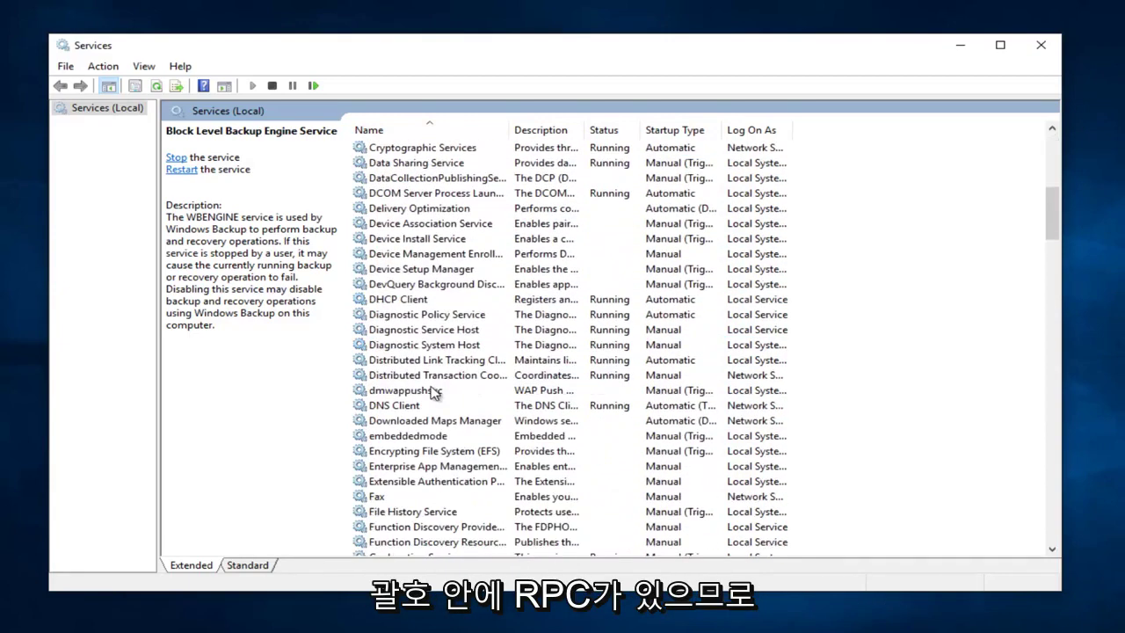
scroll(431, 386, "down", 11)
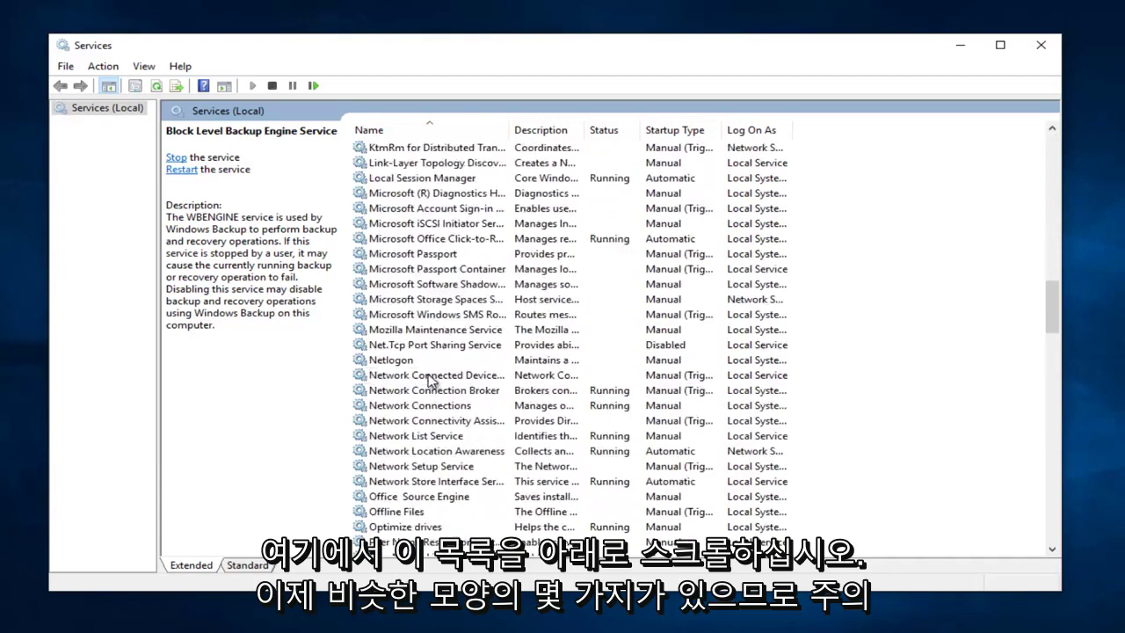
scroll(427, 380, "down", 4)
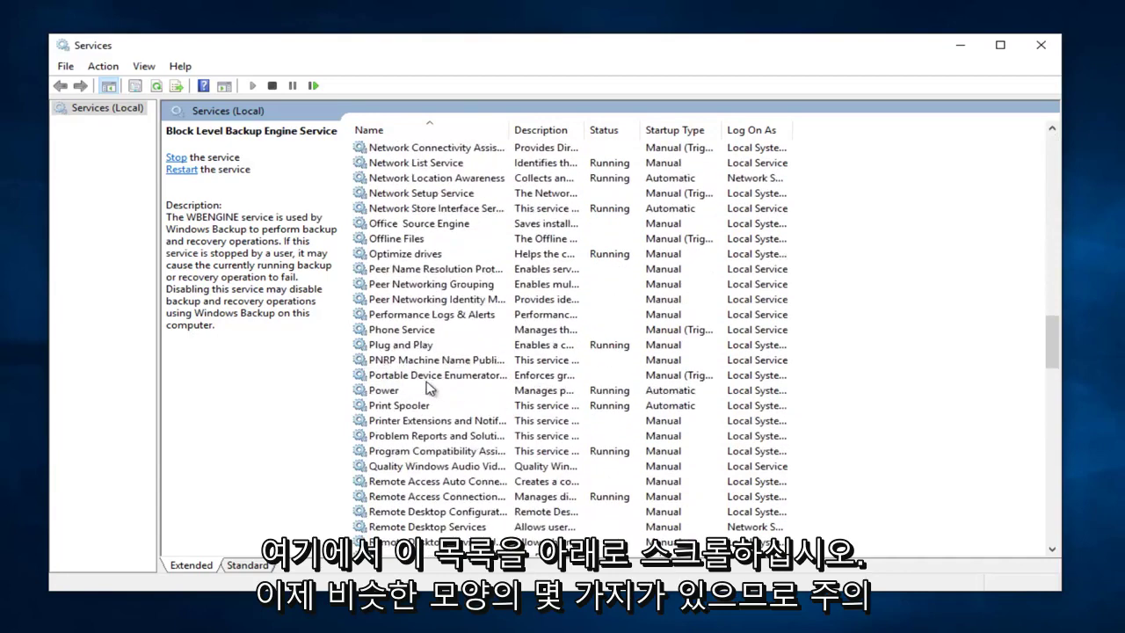
left_click(456, 470)
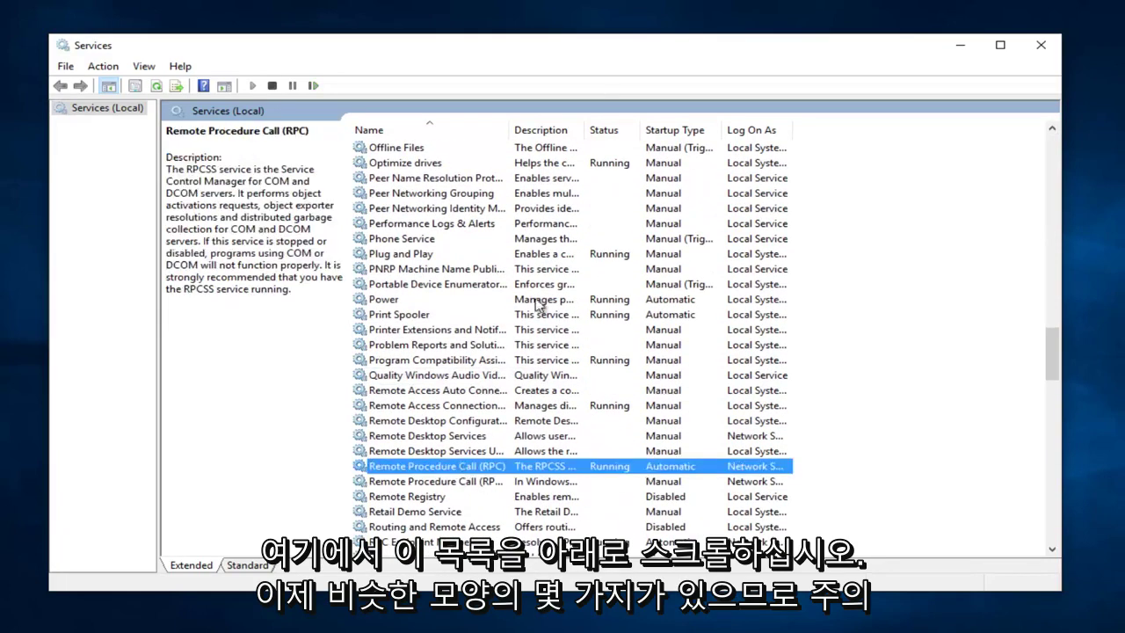
left_click_drag(511, 129, 547, 133)
left_click(506, 482)
left_click(434, 469)
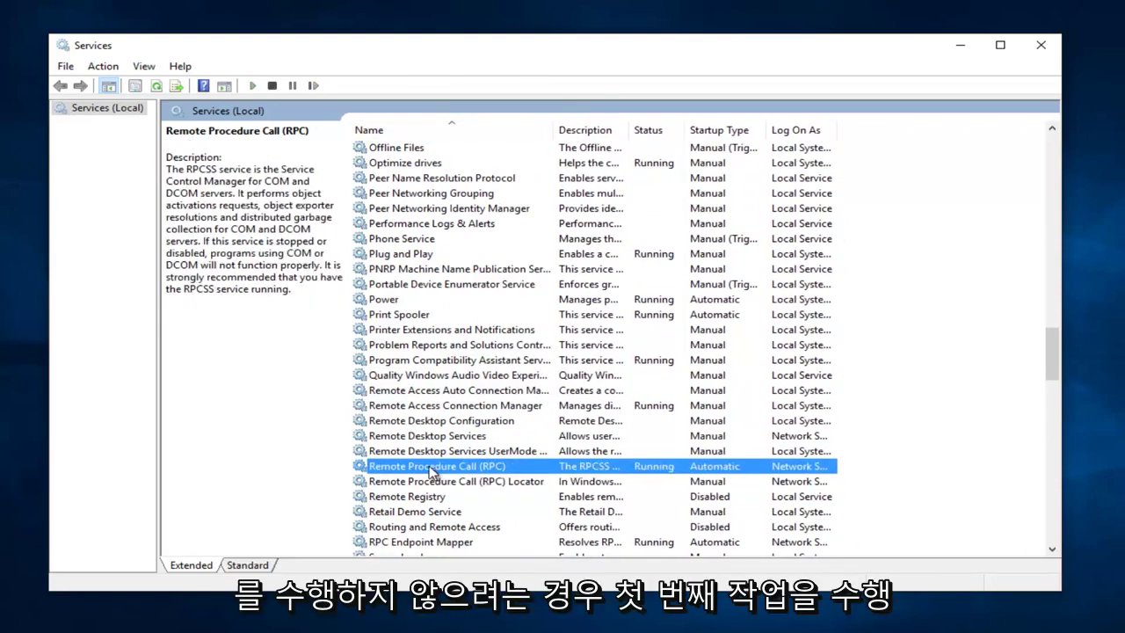
right_click(431, 470)
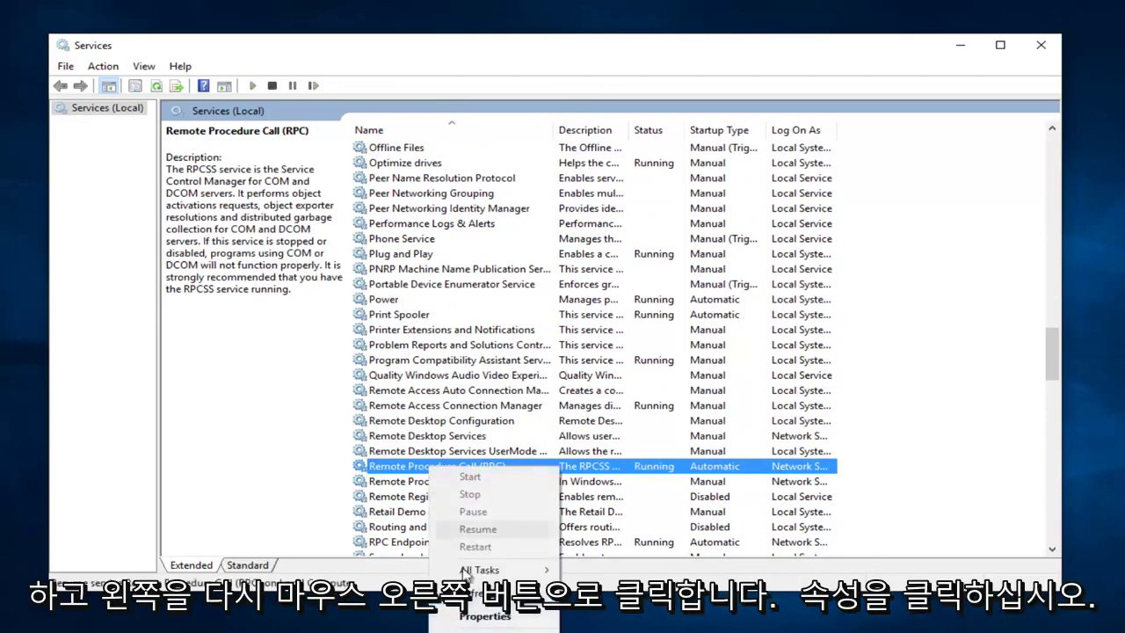
left_click(466, 617)
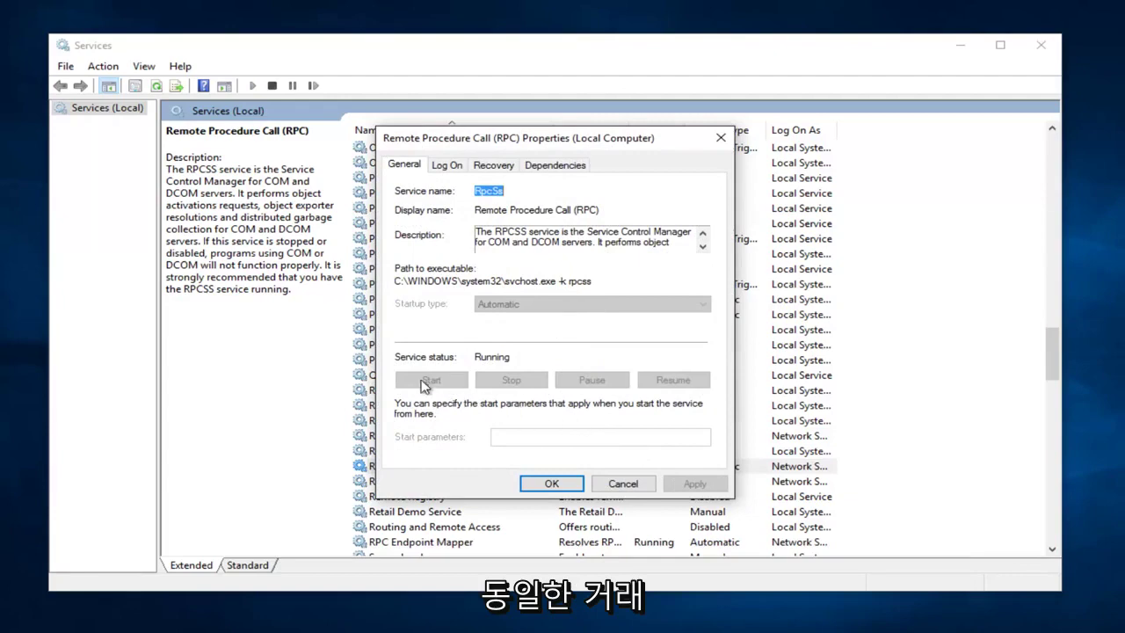
left_click(720, 138)
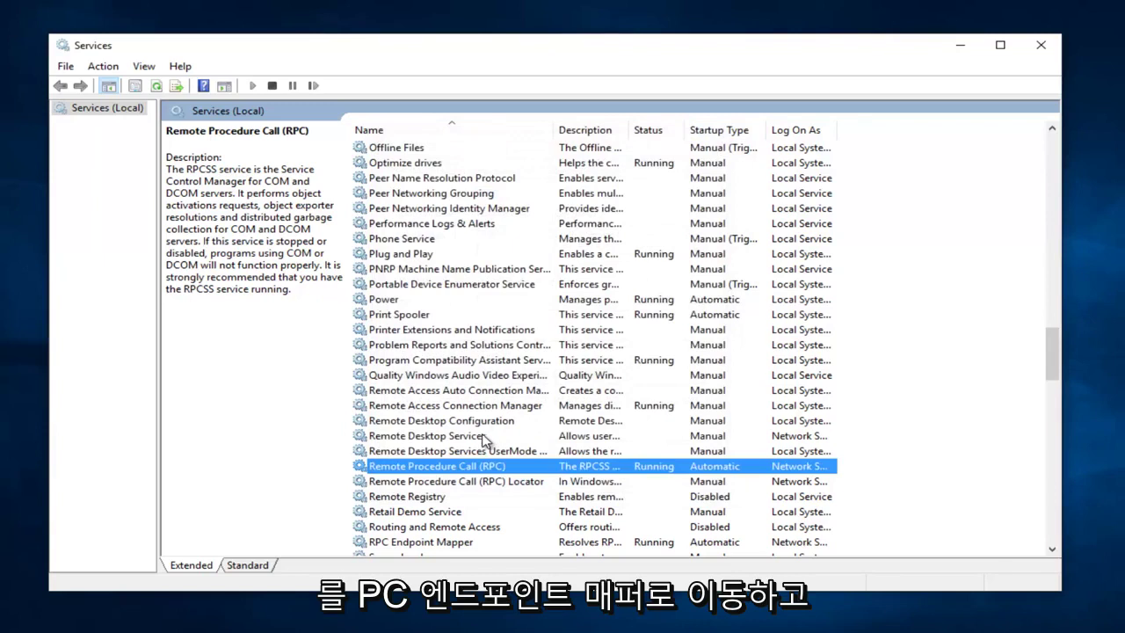
Open RPC Endpoint Mapper's properties to check its Automatic startup and Running status.
scroll(483, 441, "down", 1)
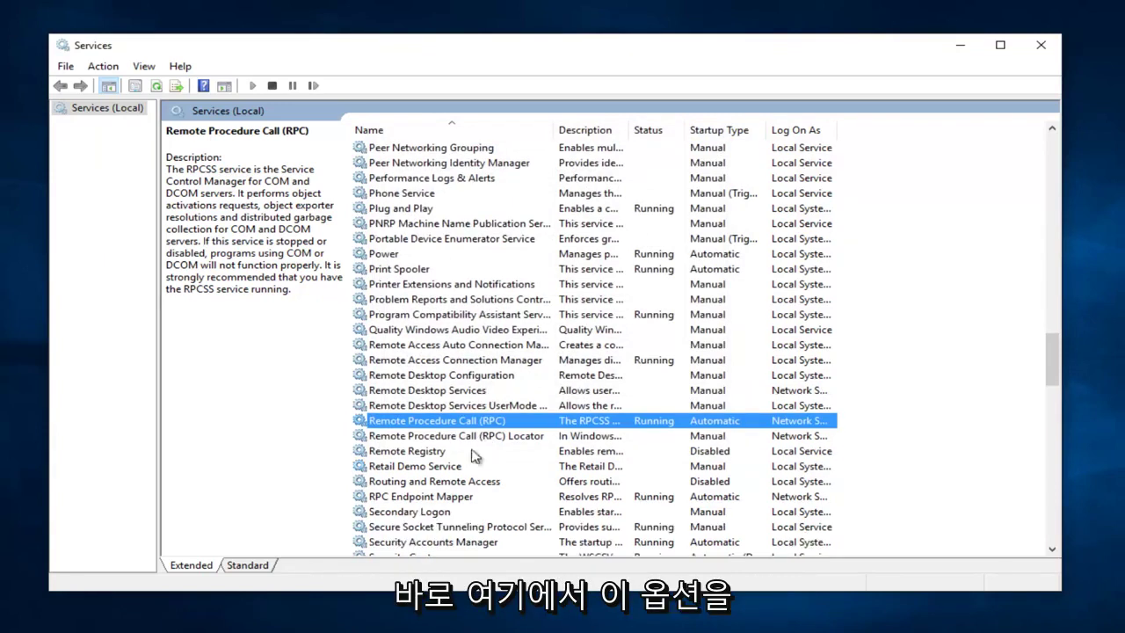
left_click(427, 500)
right_click(420, 499)
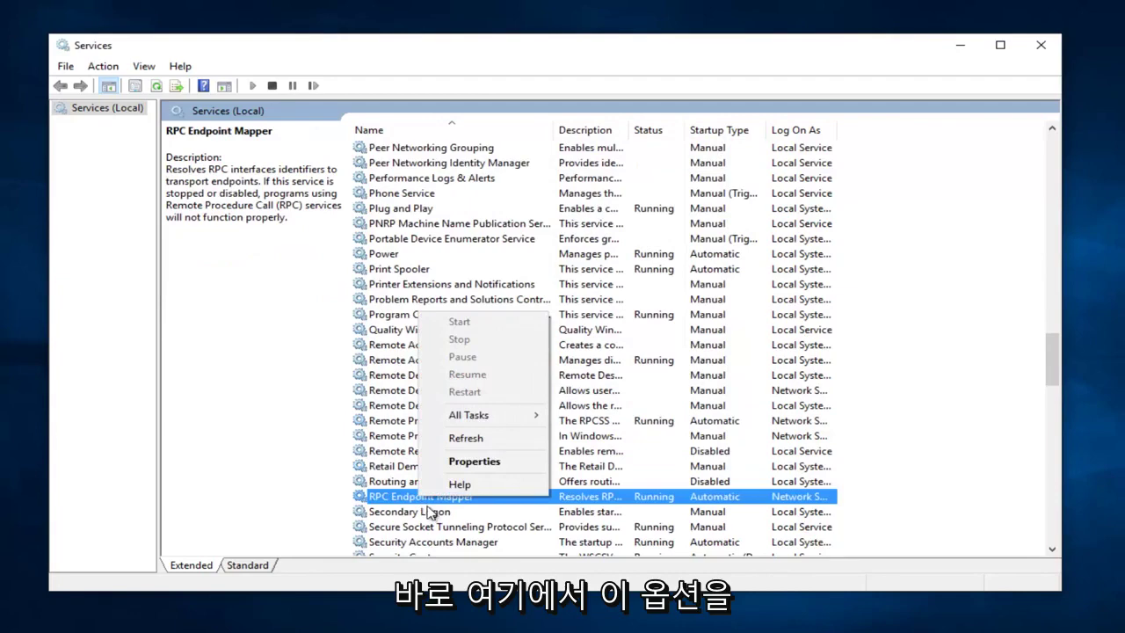
left_click(457, 464)
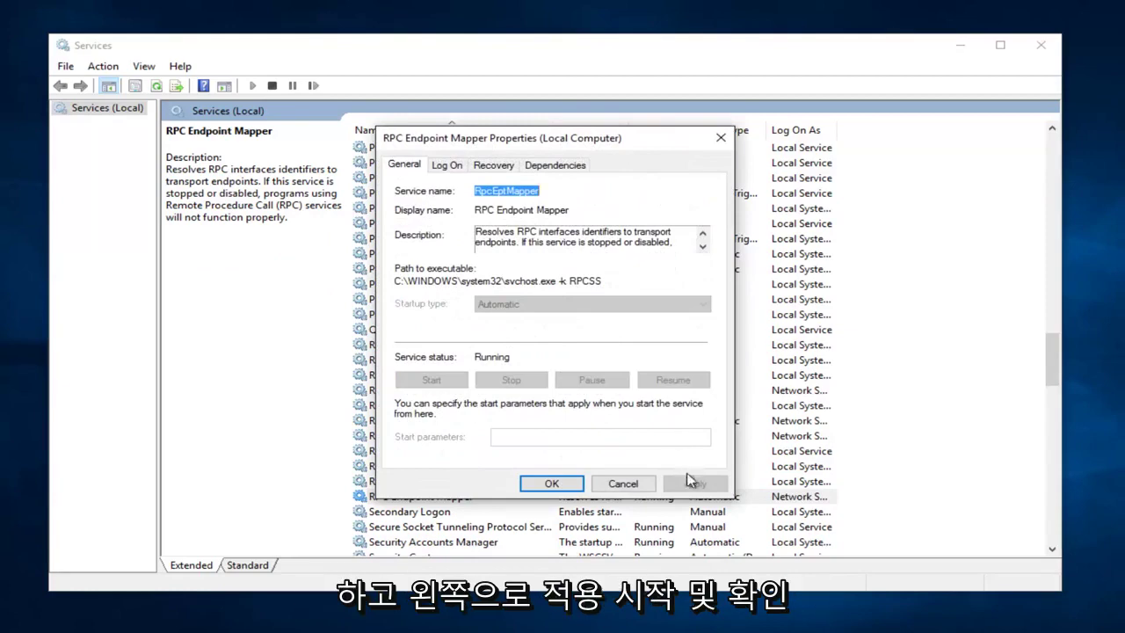
Close the RPC Endpoint Mapper dialog and open the Windows Backup service's properties.
left_click(719, 140)
scroll(501, 396, "down", 10)
scroll(506, 398, "down", 9)
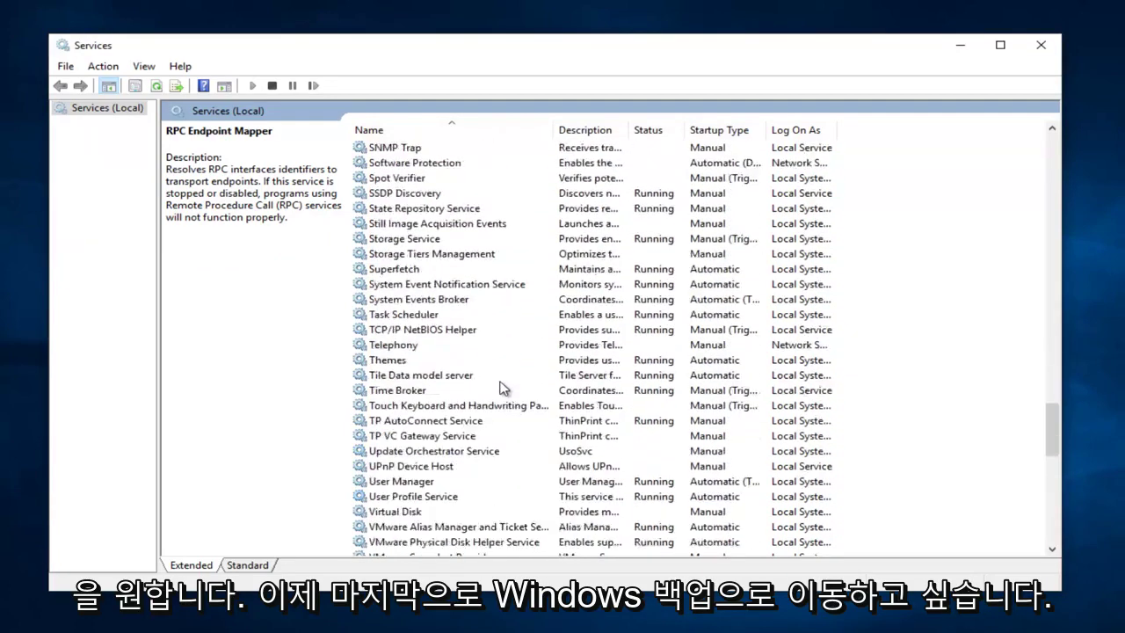
scroll(498, 383, "down", 8)
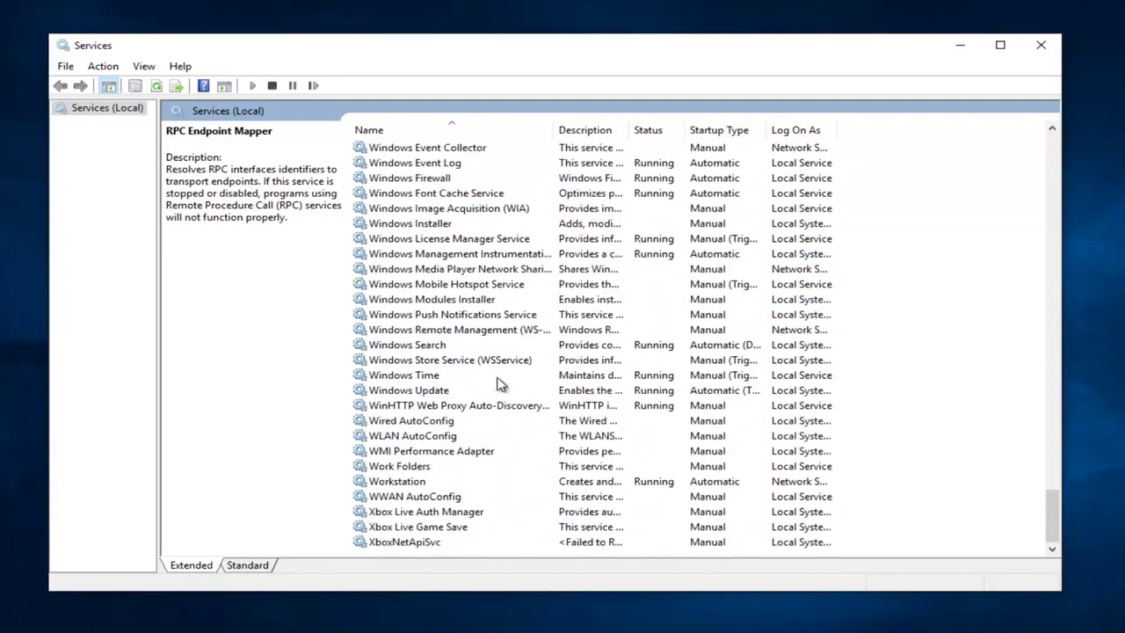
scroll(431, 388, "up", 2)
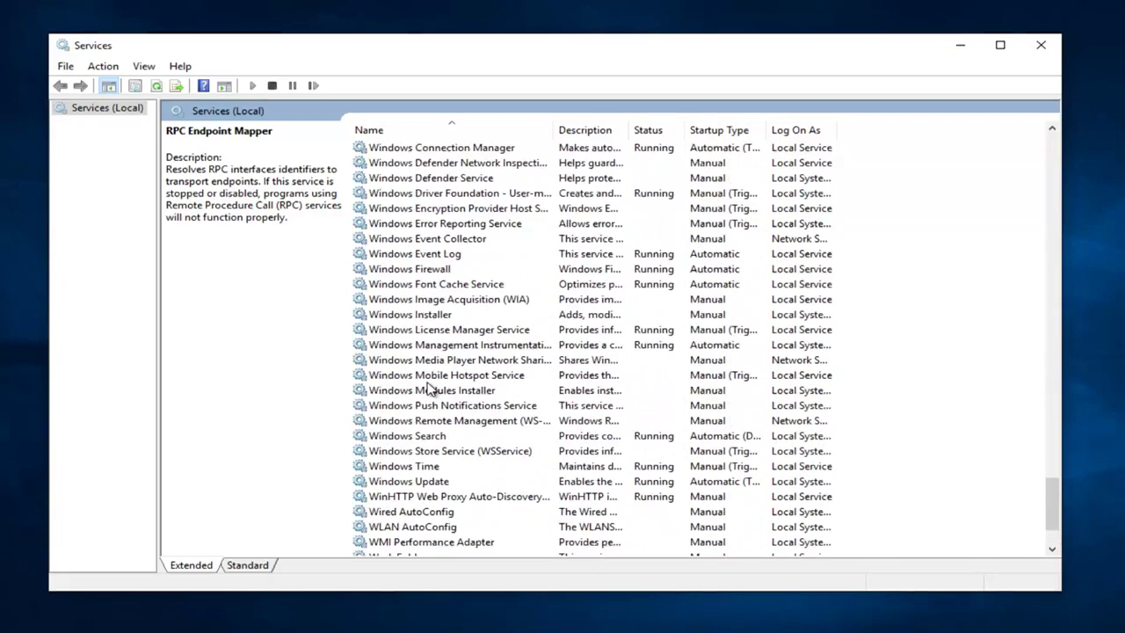
scroll(428, 387, "up", 2)
scroll(428, 387, "up", 1)
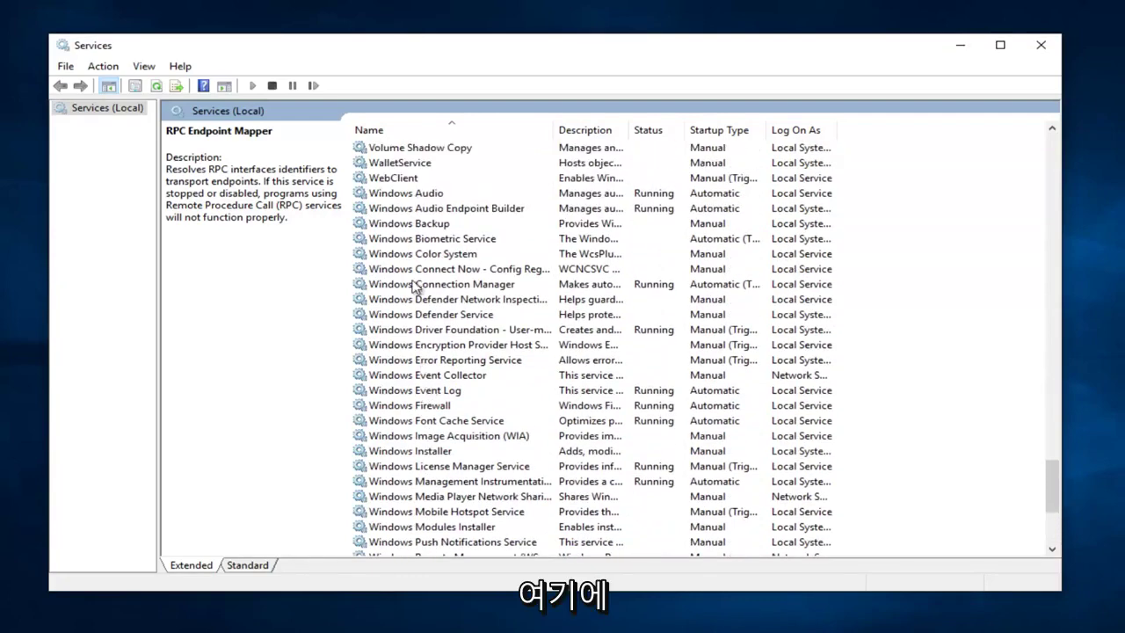
left_click(403, 225)
right_click(400, 227)
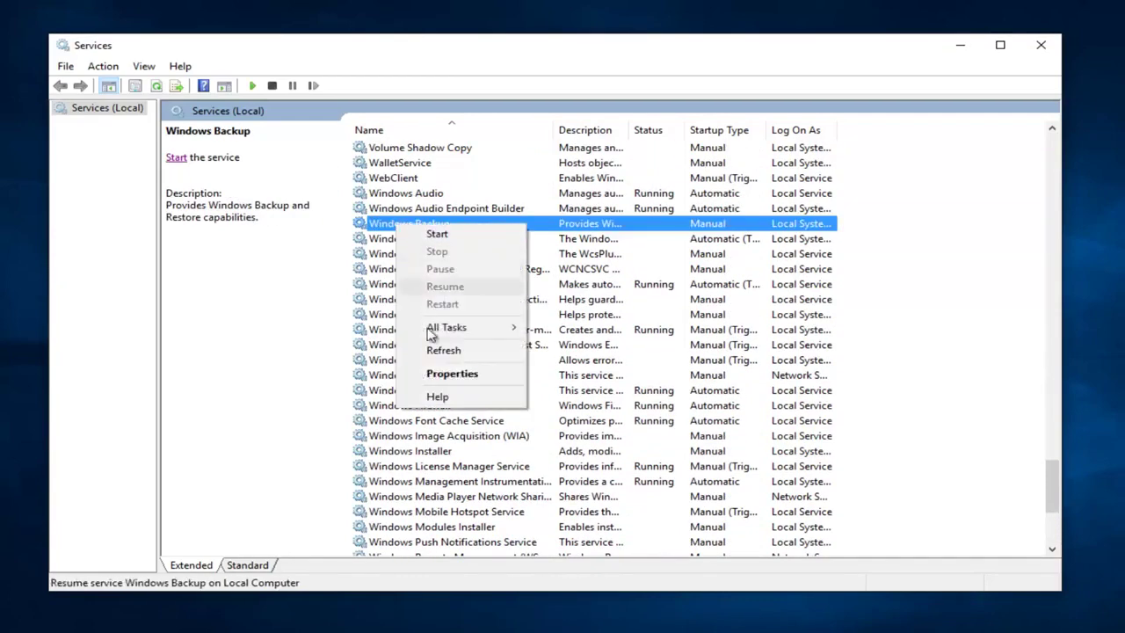
left_click(442, 374)
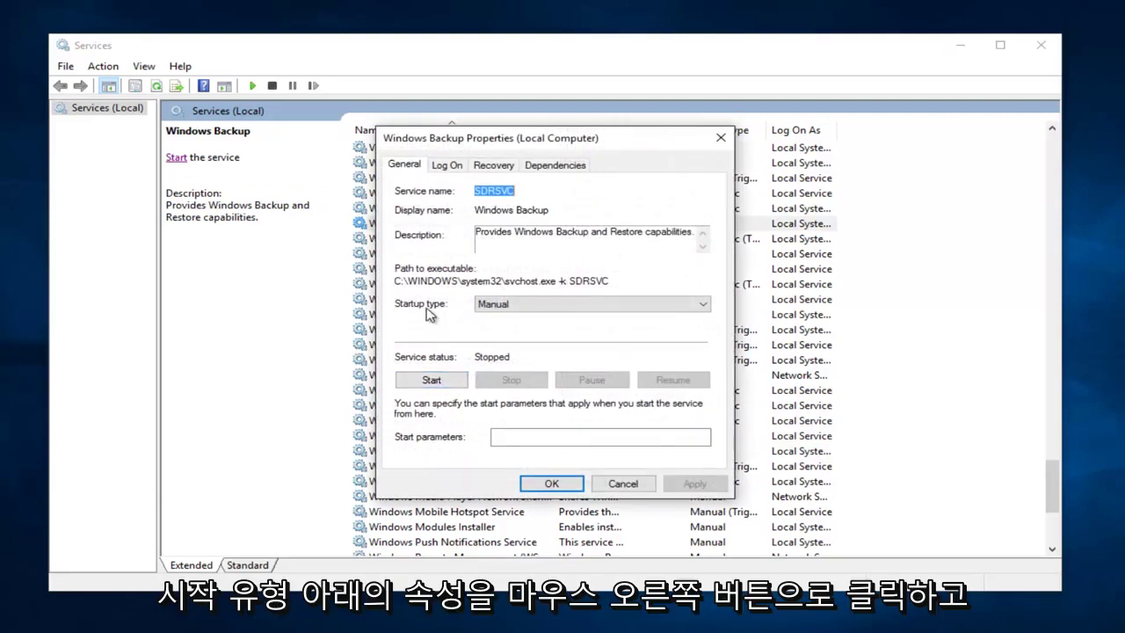
Set Windows Backup to Automatic, start it, confirm, and close Services.
left_click(514, 310)
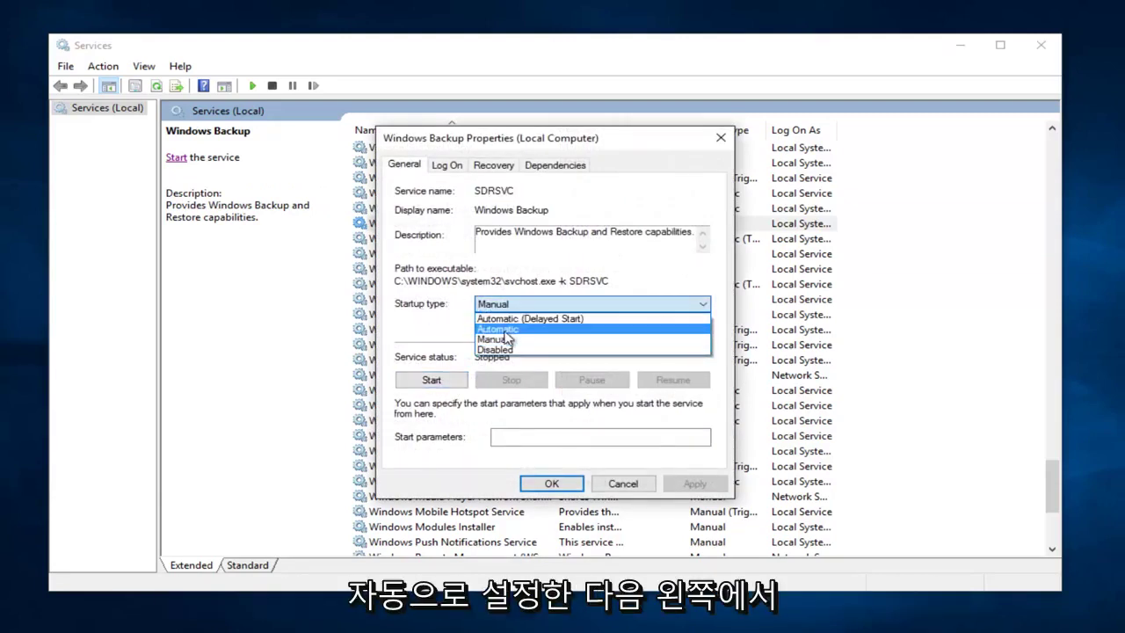
left_click(508, 331)
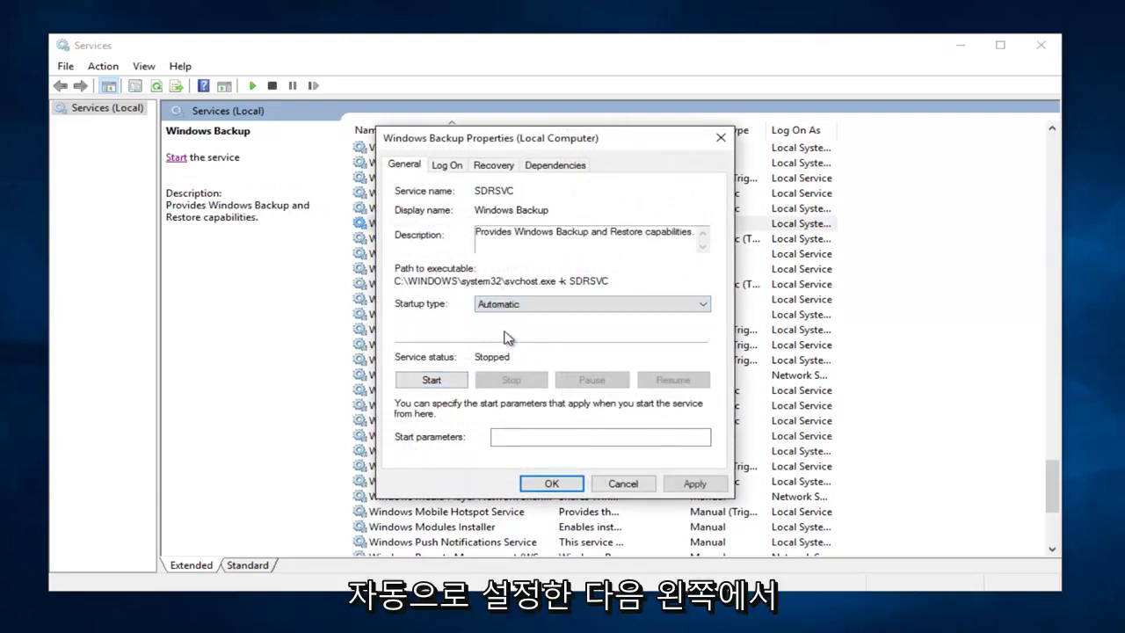
left_click(683, 485)
left_click(432, 382)
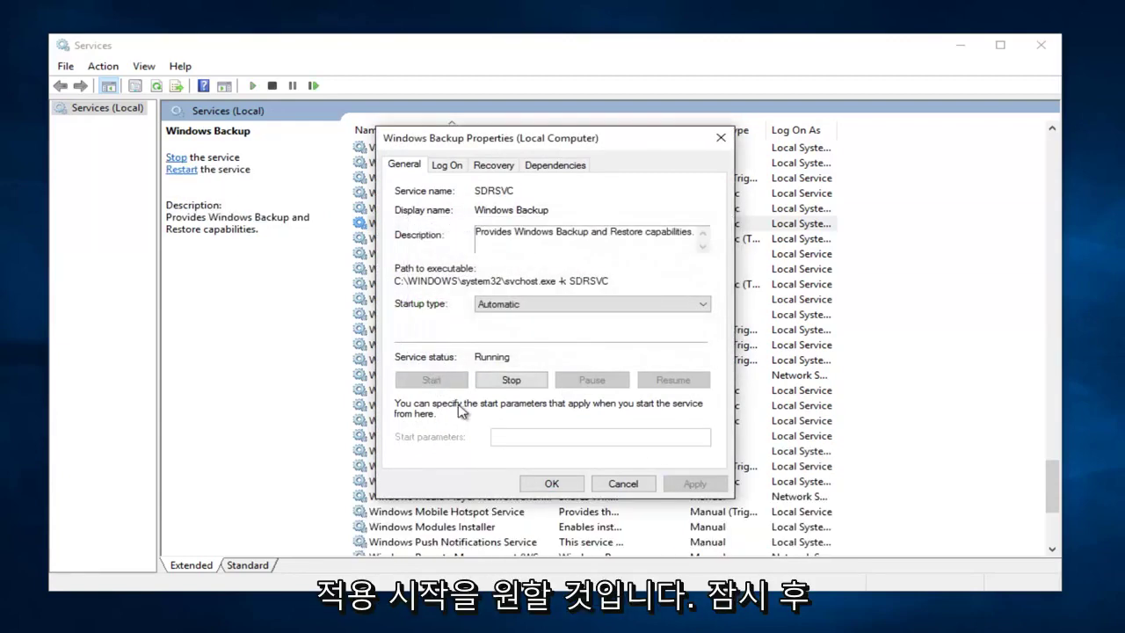
left_click(545, 485)
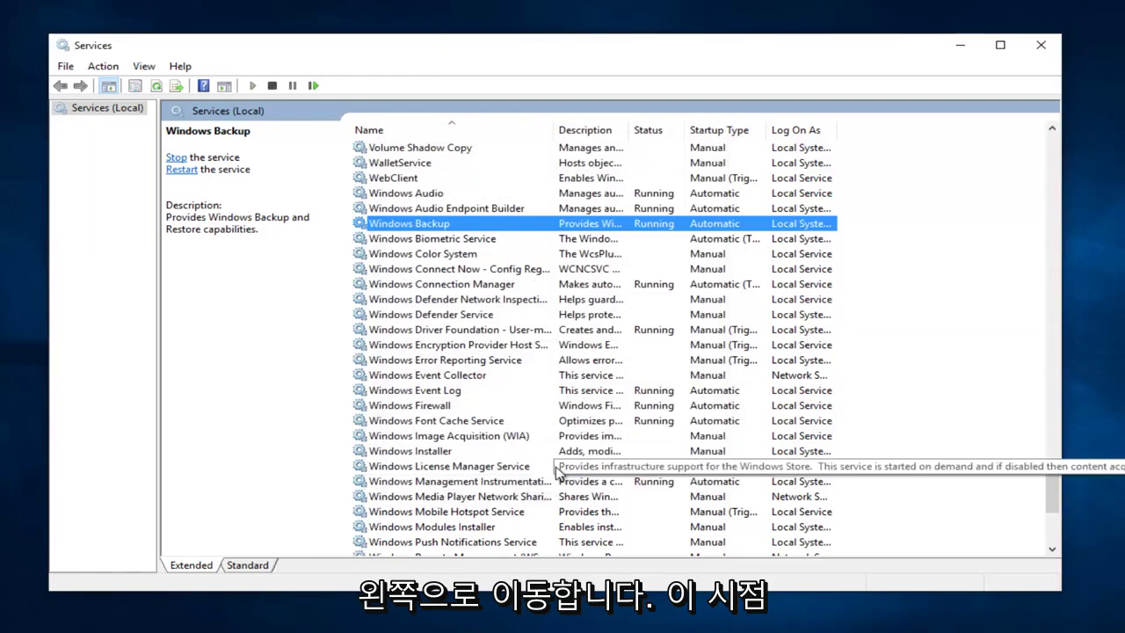
left_click(1037, 45)
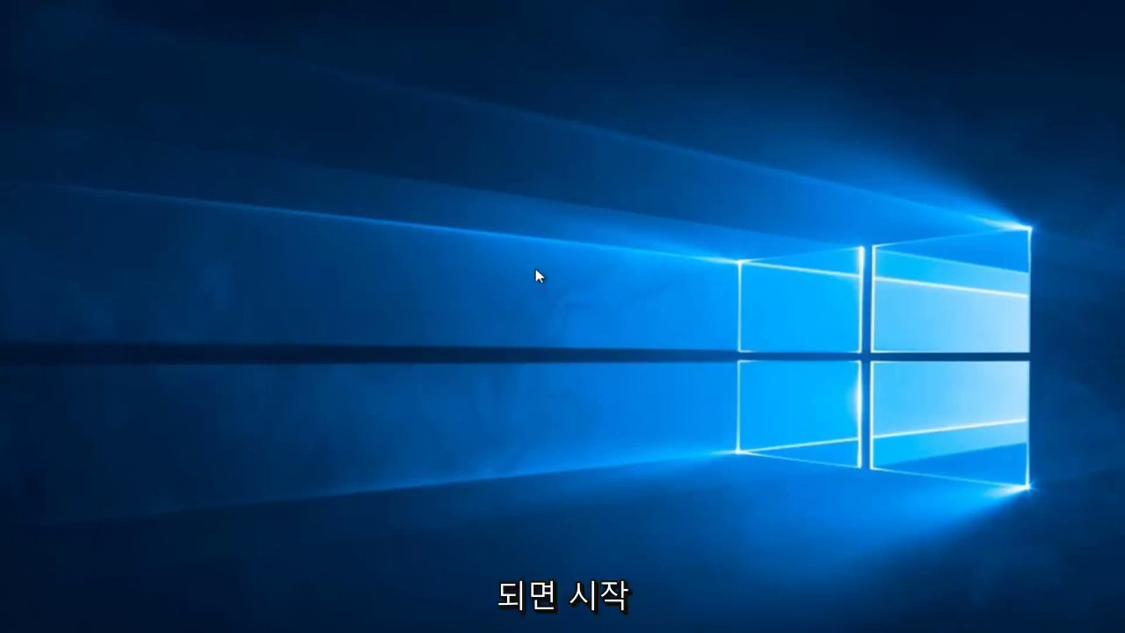
Search 'explorer' from the Start menu and launch File Explorer.
key("super")
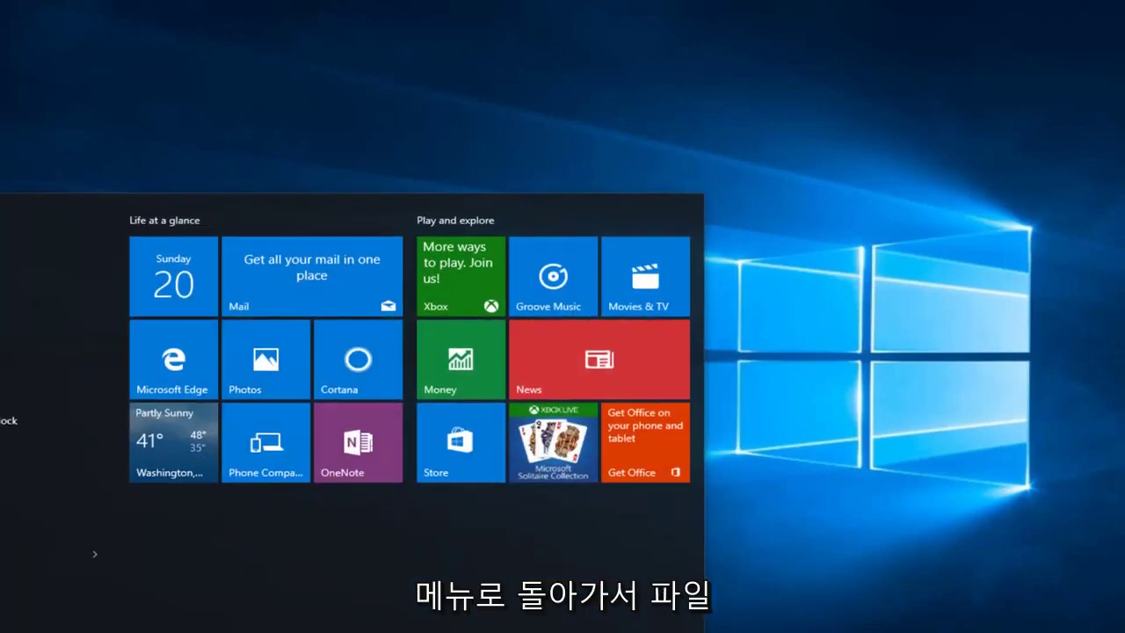
type("explore")
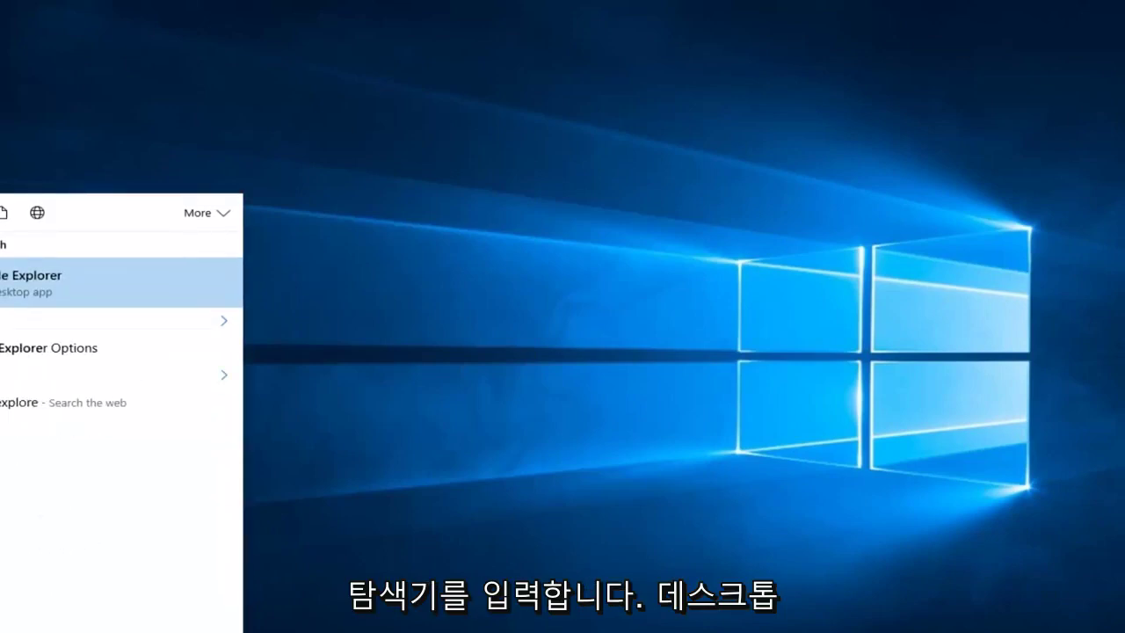
type("r")
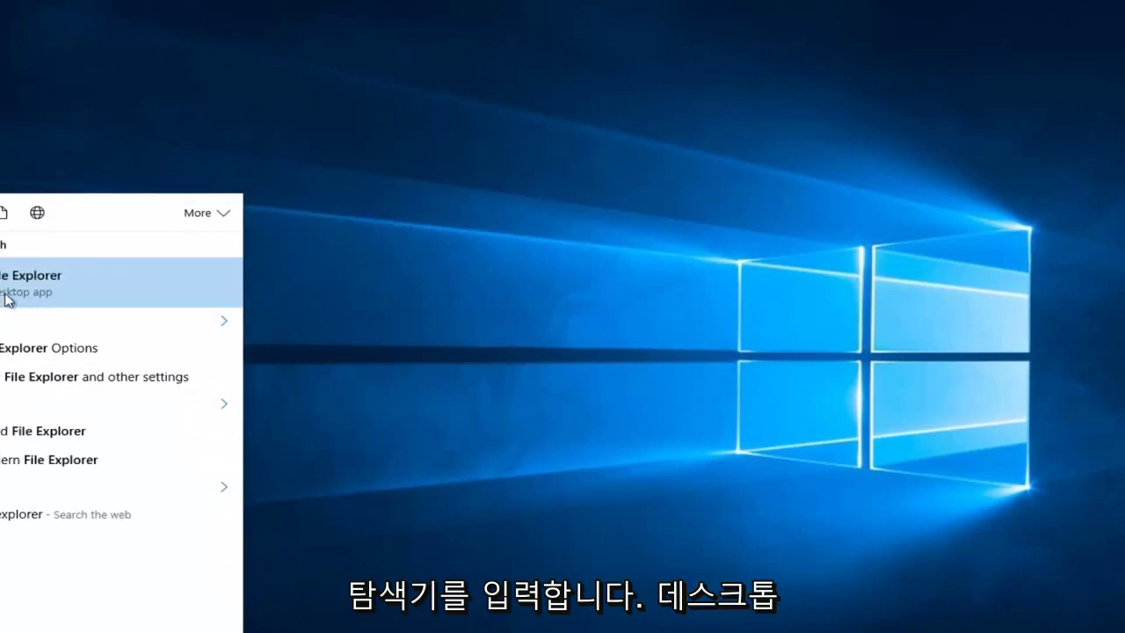
left_click(35, 293)
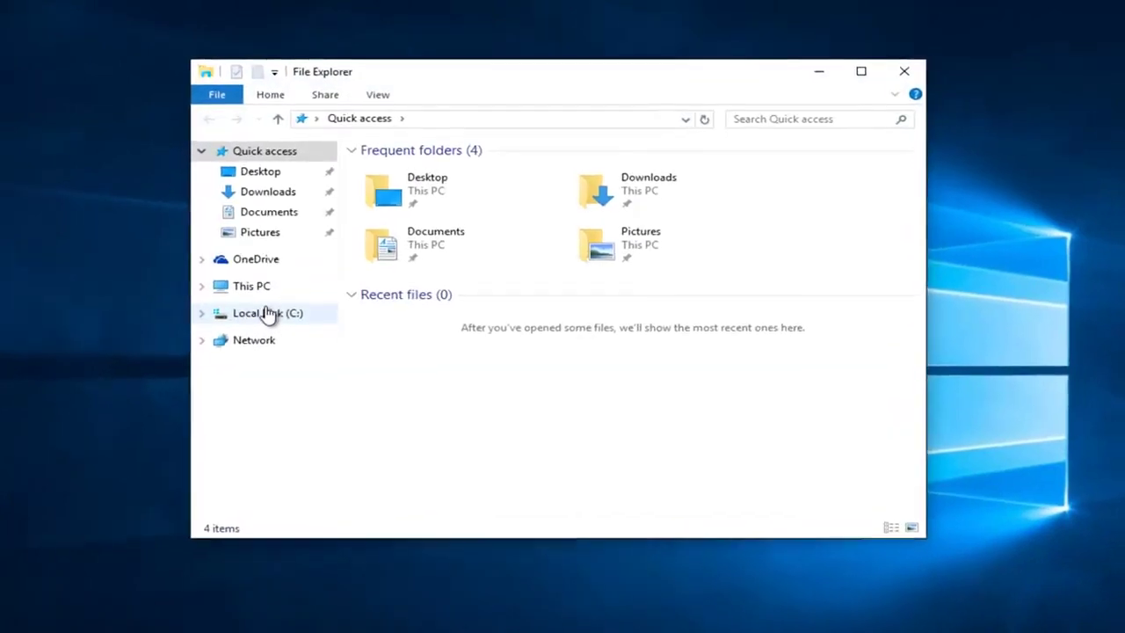
Open Local Disk (C:) Properties, minimize File Explorer, and show the Tools tab.
left_click(266, 314)
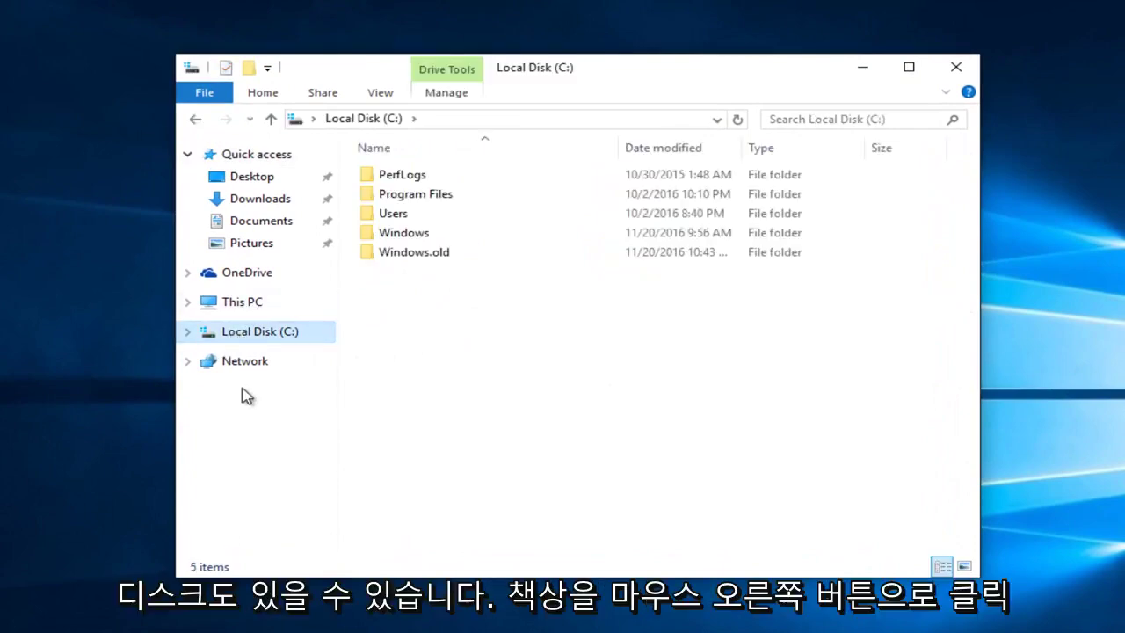
right_click(230, 339)
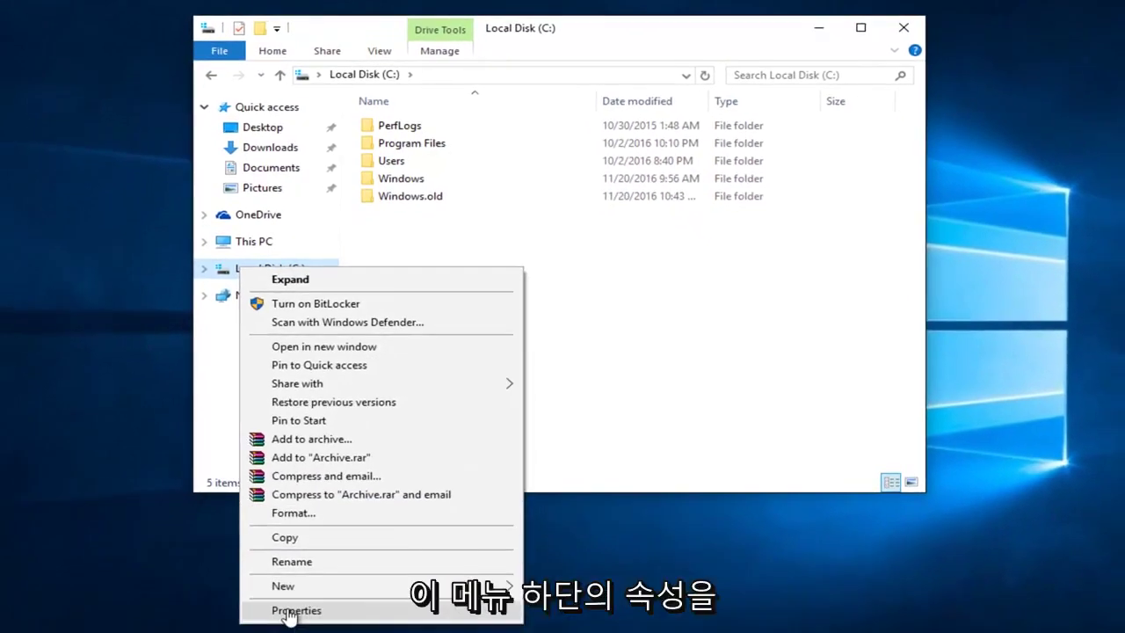
left_click(290, 613)
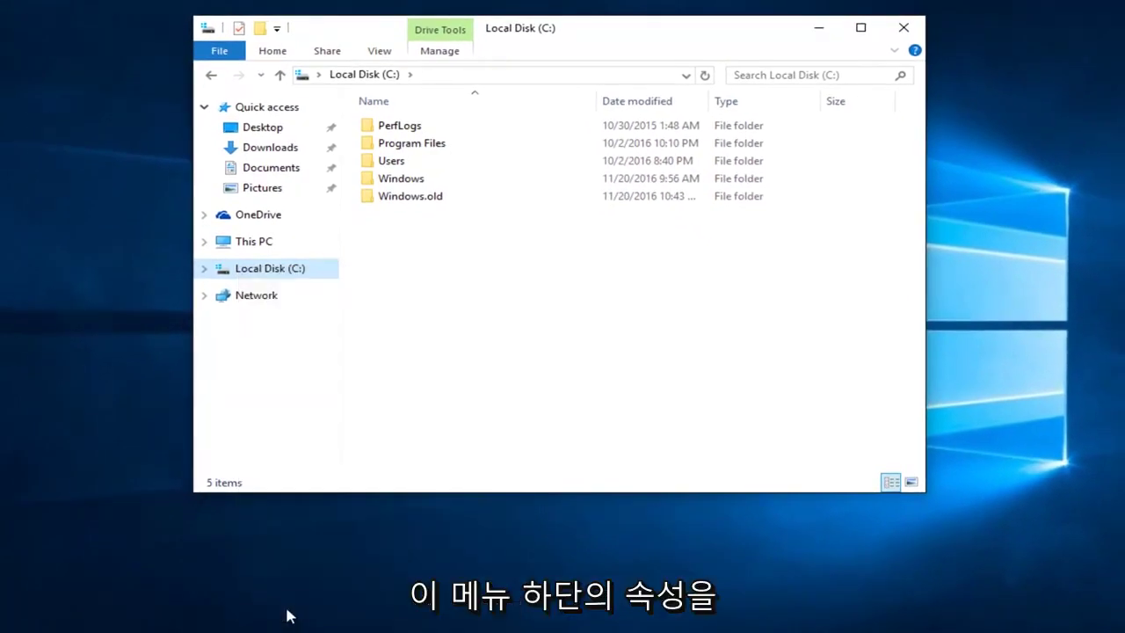
left_click(831, 29)
left_click_drag(377, 221, 645, 108)
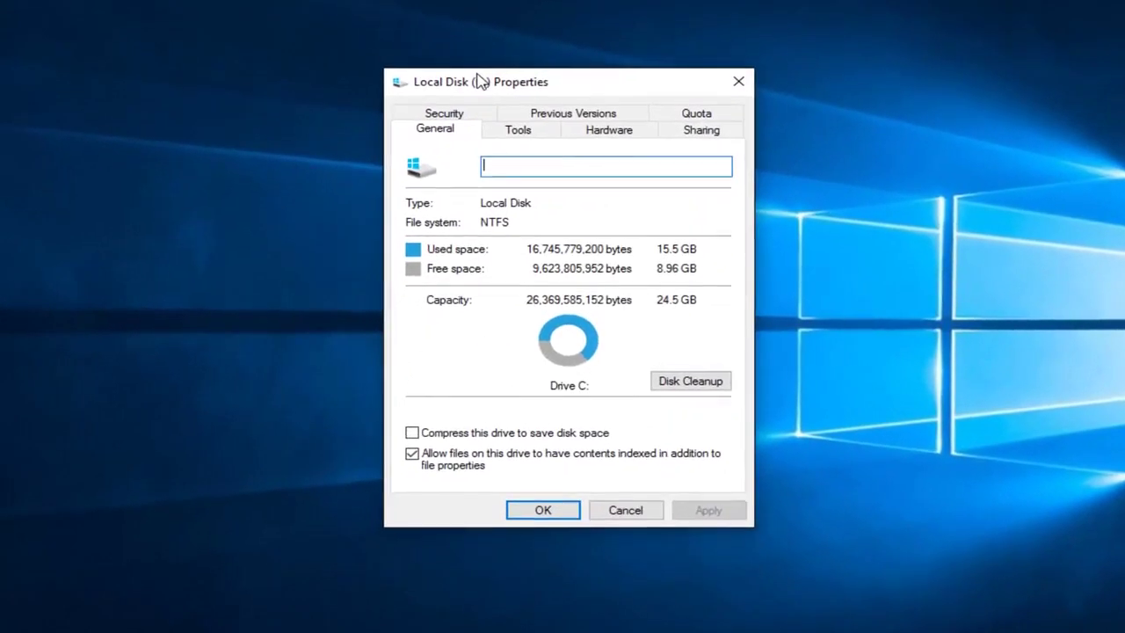
left_click_drag(482, 81, 481, 80)
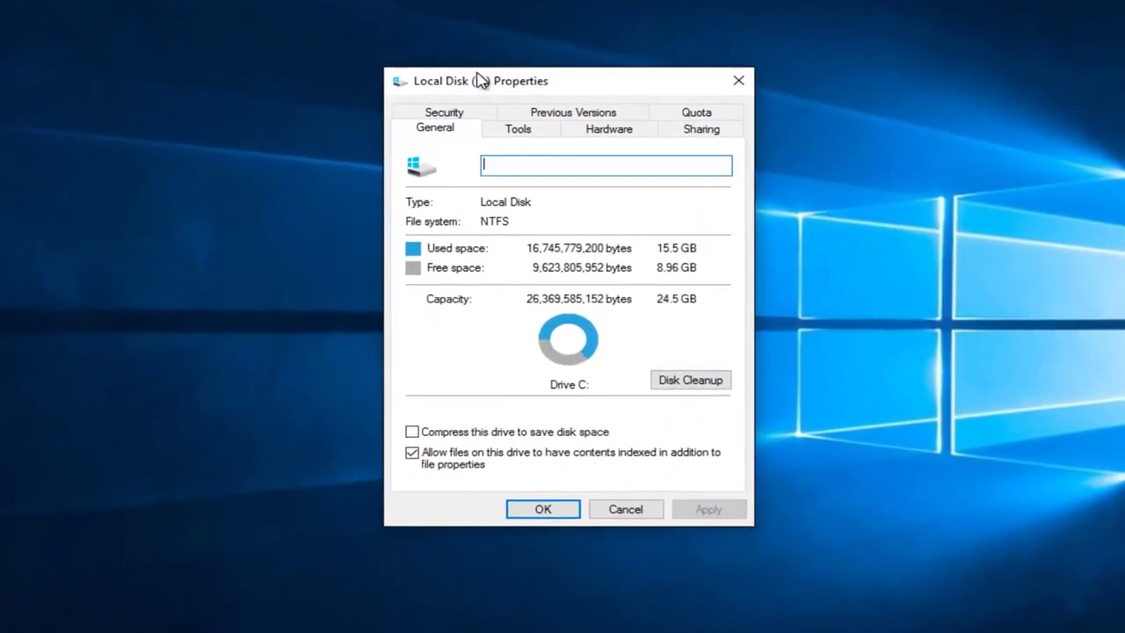
left_click(516, 137)
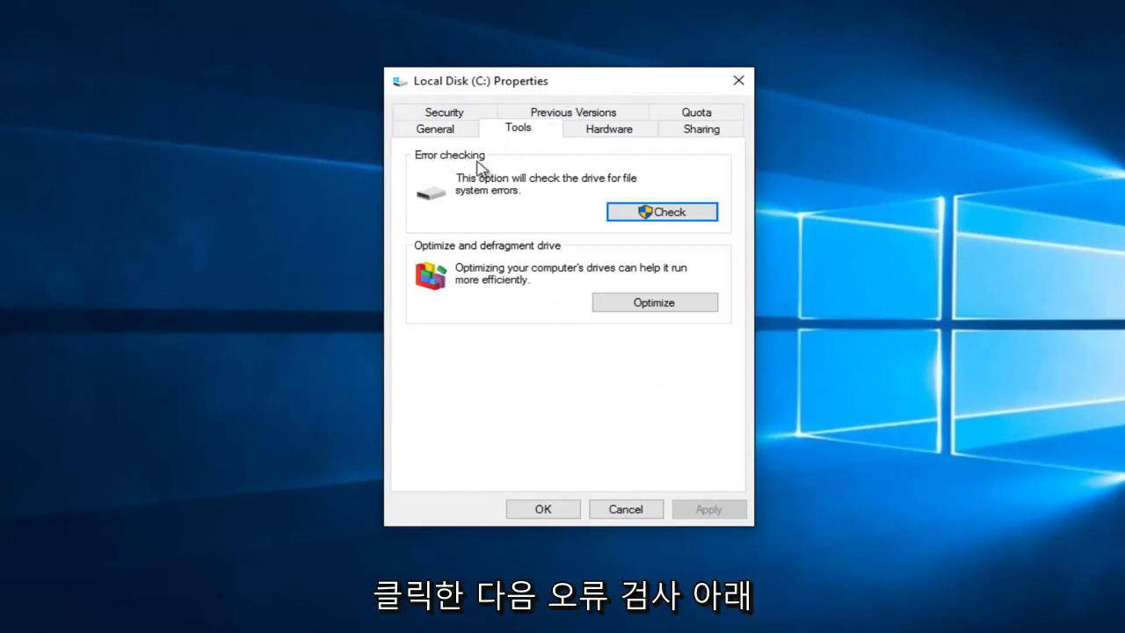
Run an error-checking Scan drive on C: despite no errors being found.
left_click(647, 214)
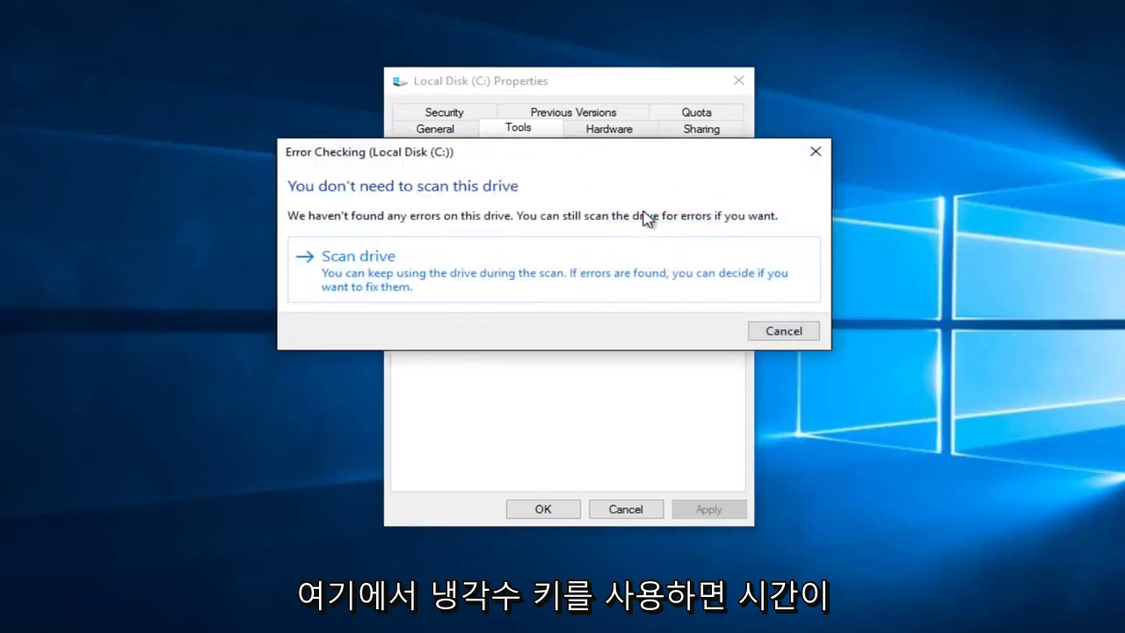
left_click(448, 283)
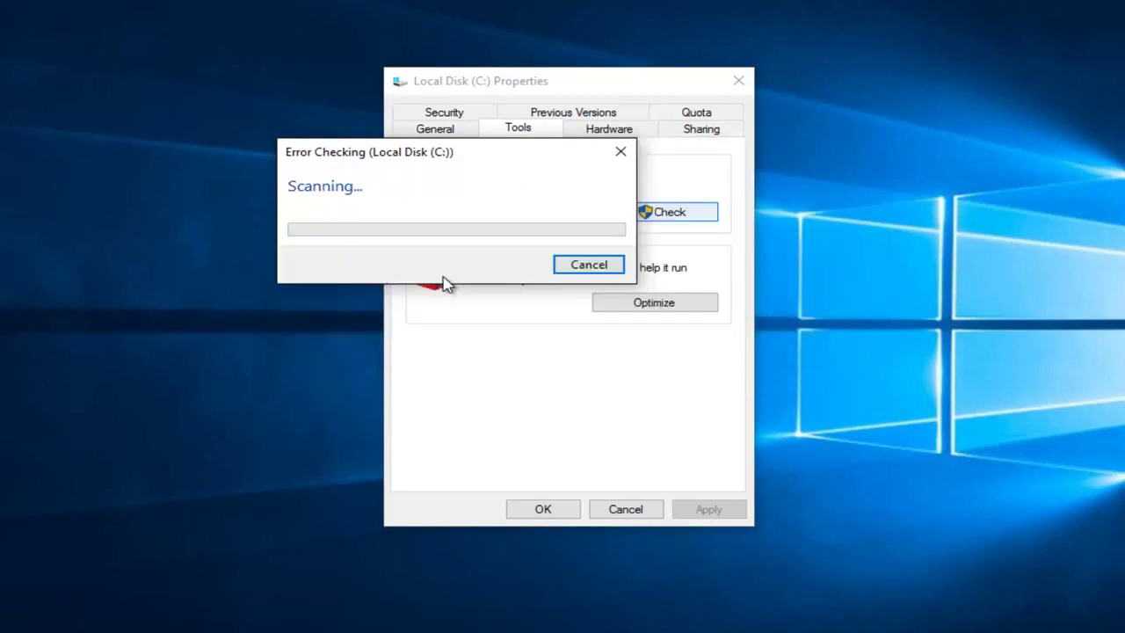